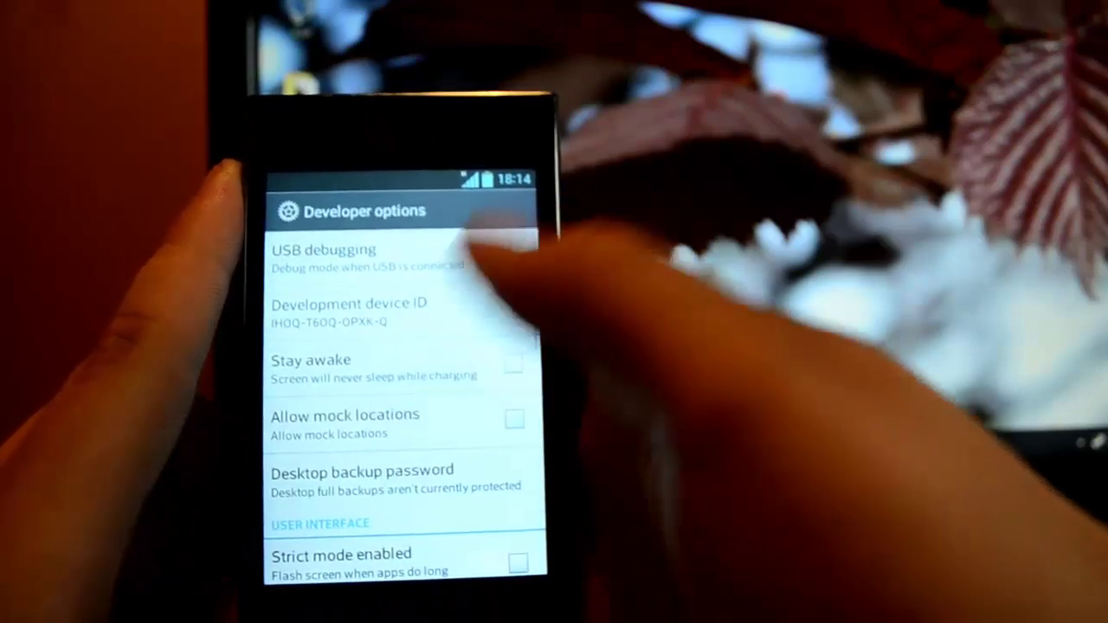
# - Enable USB debugging in the phone's developer options, allow it, and return to the main settings
pyautogui.click(506, 250)
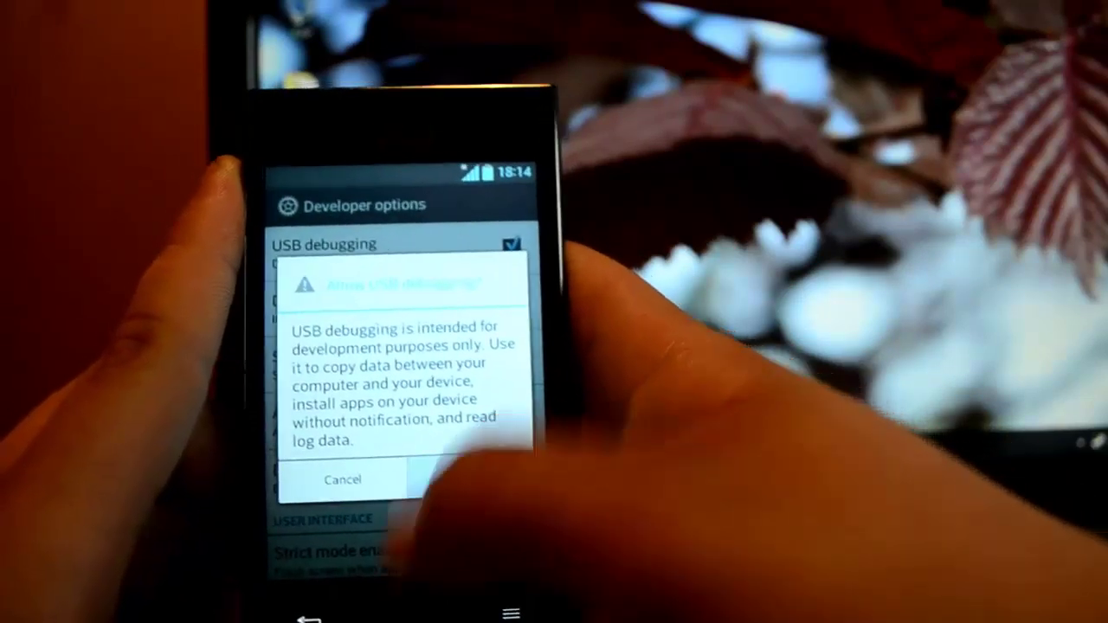
pyautogui.click(470, 479)
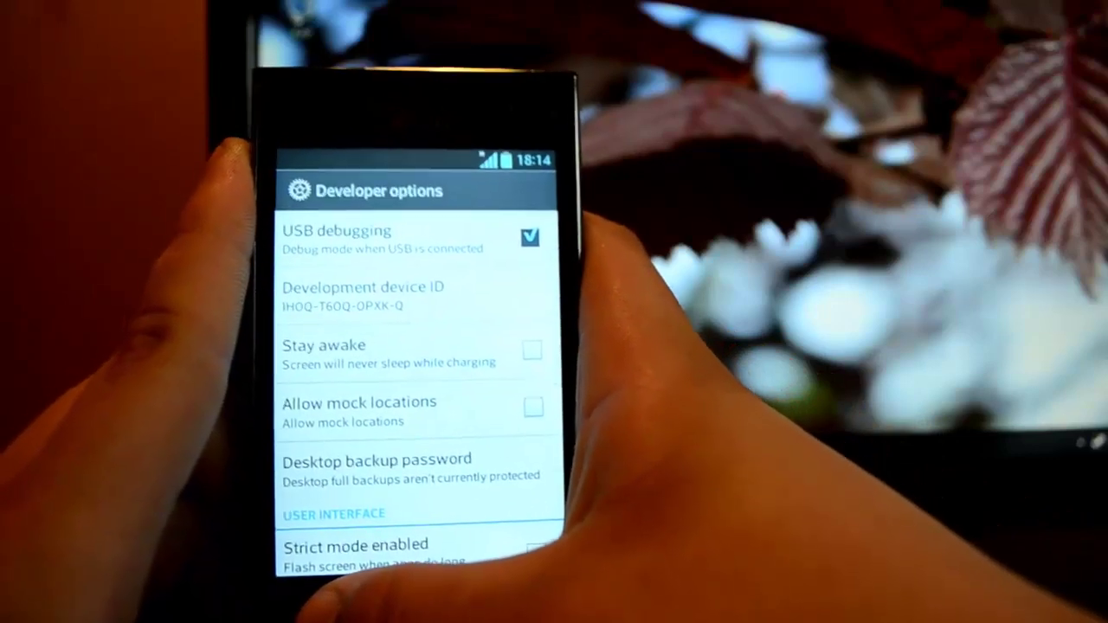
pyautogui.press('Escape')
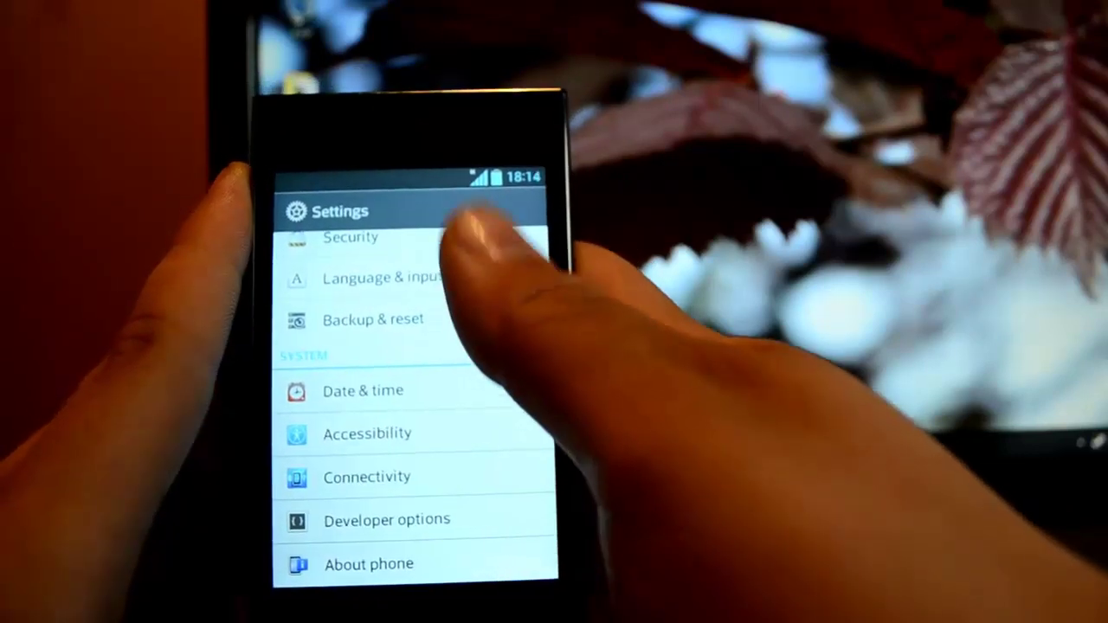
# - Set the phone's USB connection type to LG software in the connectivity settings
pyautogui.scroll(3, 425, 420)
pyautogui.scroll(-3, 433, 384)
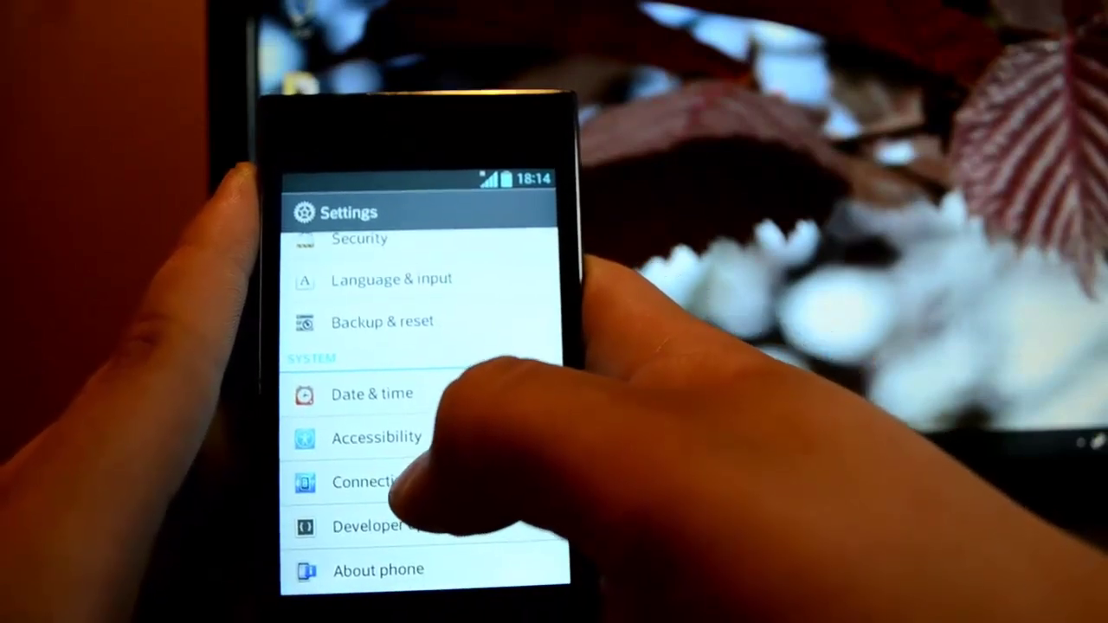
pyautogui.click(364, 479)
pyautogui.click(390, 290)
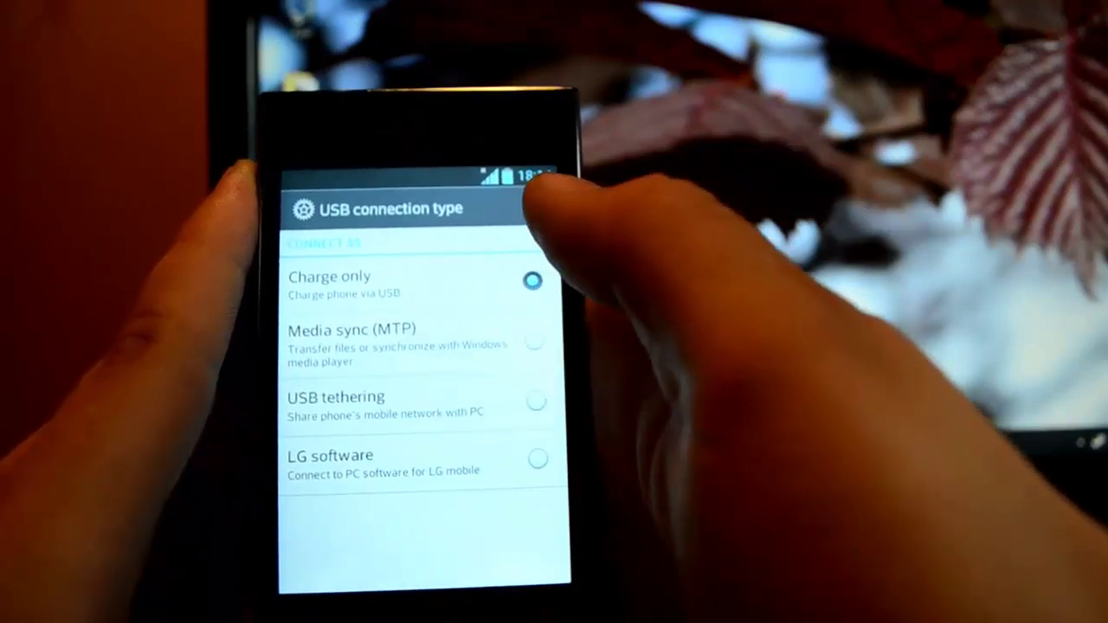
pyautogui.click(346, 465)
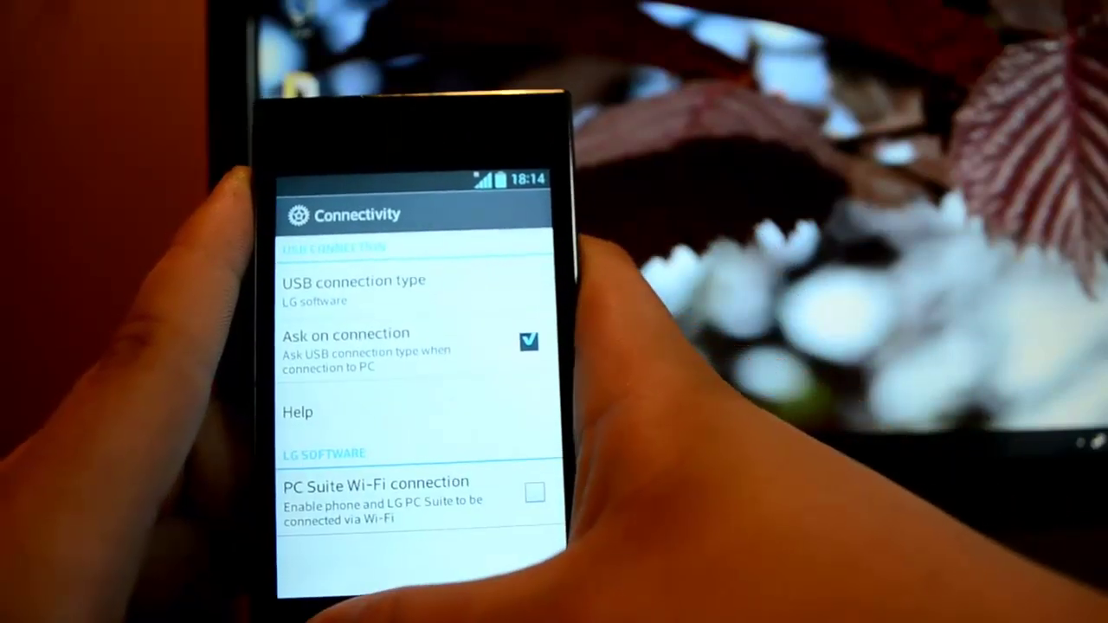
pyautogui.press('Escape')
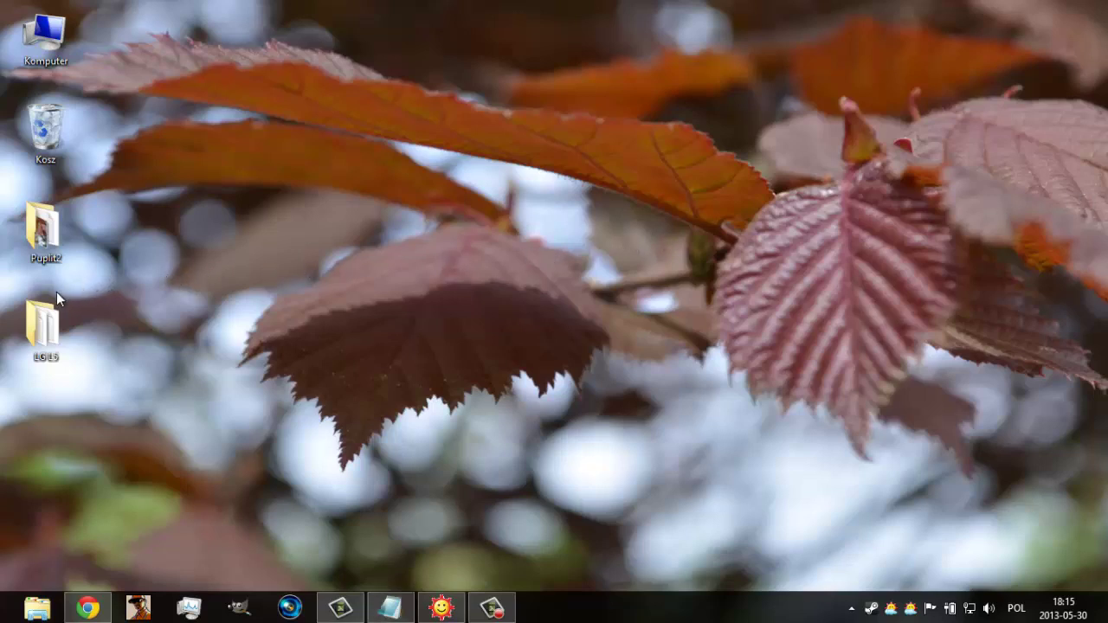
# - On the computer, go to LG L5 > KDZ do JB by Galas and set msxml's compatibility mode to "Poprzednia wersja systemu Windows"
pyautogui.doubleClick(51, 320)
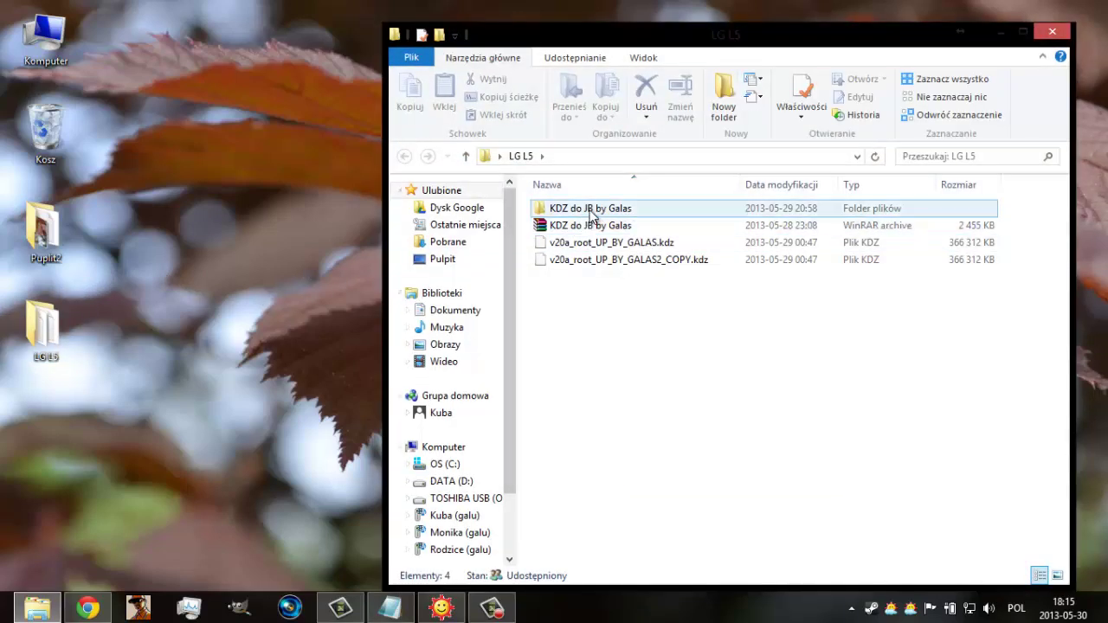
pyautogui.doubleClick(590, 213)
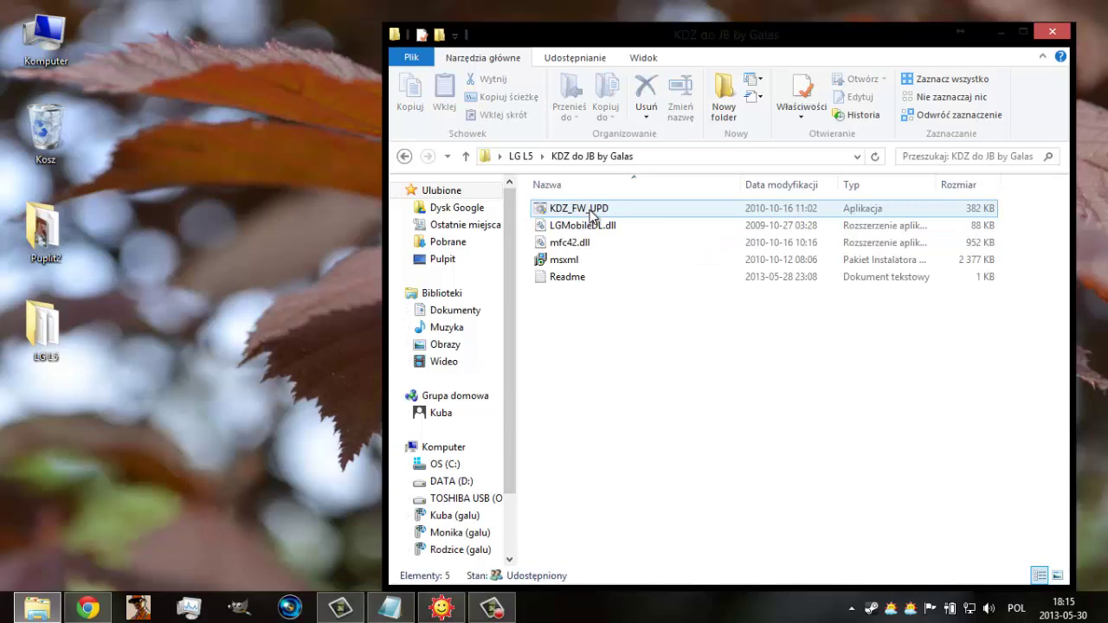
pyautogui.rightClick(580, 261)
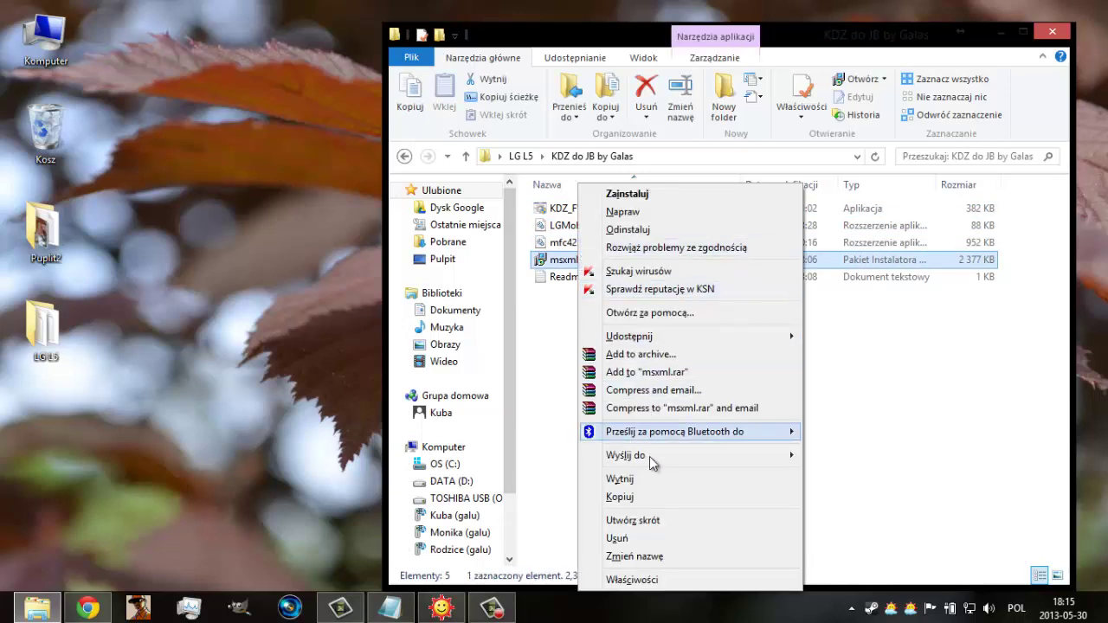
pyautogui.click(650, 586)
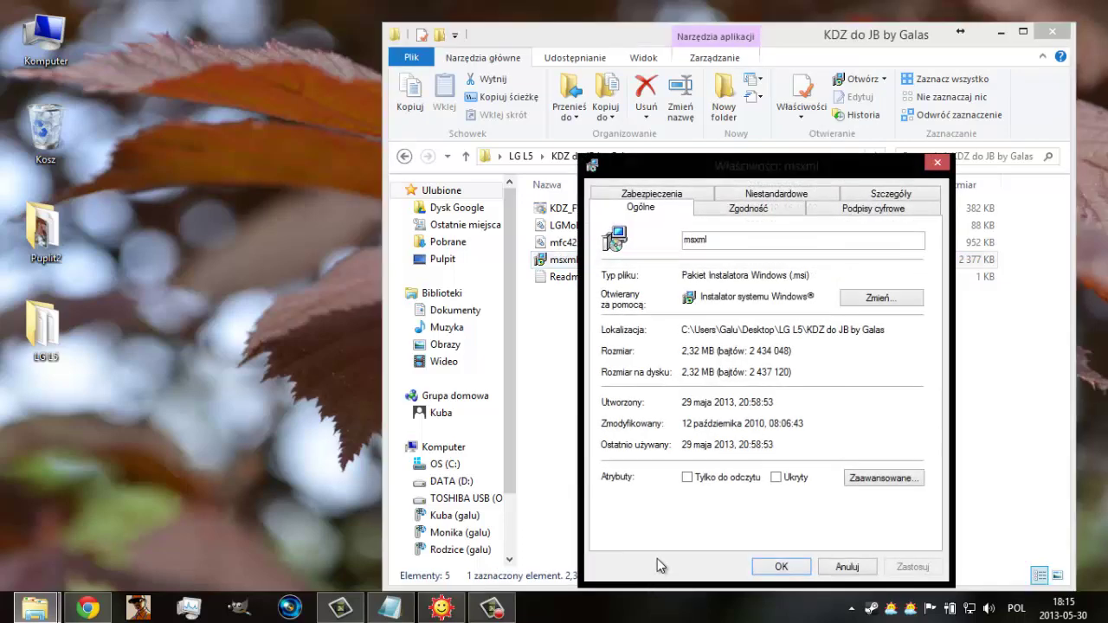
pyautogui.click(763, 208)
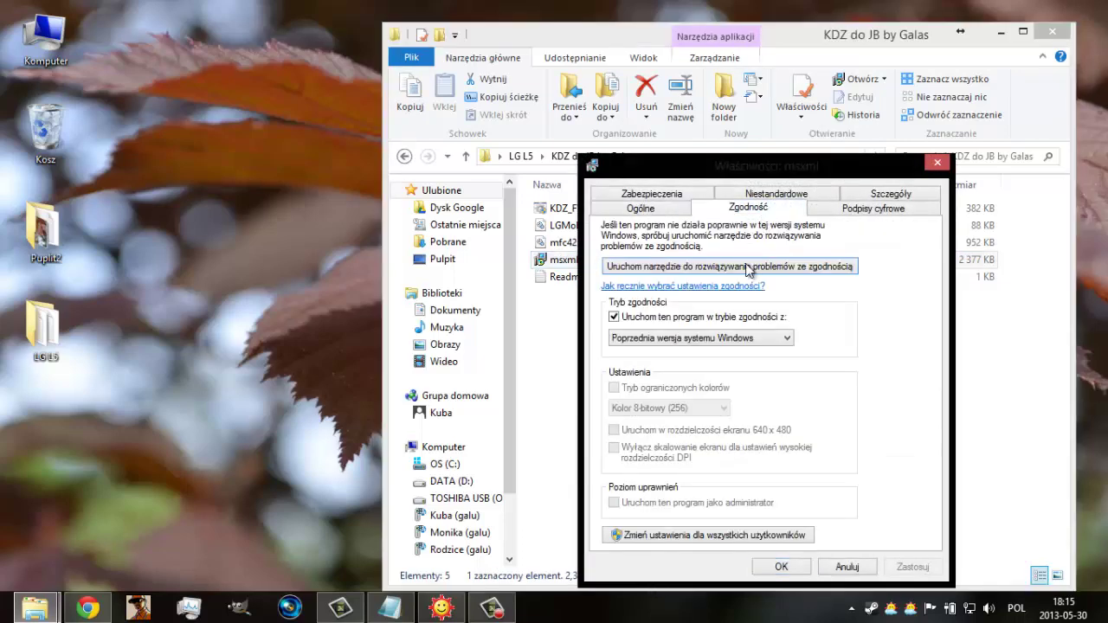
pyautogui.click(705, 337)
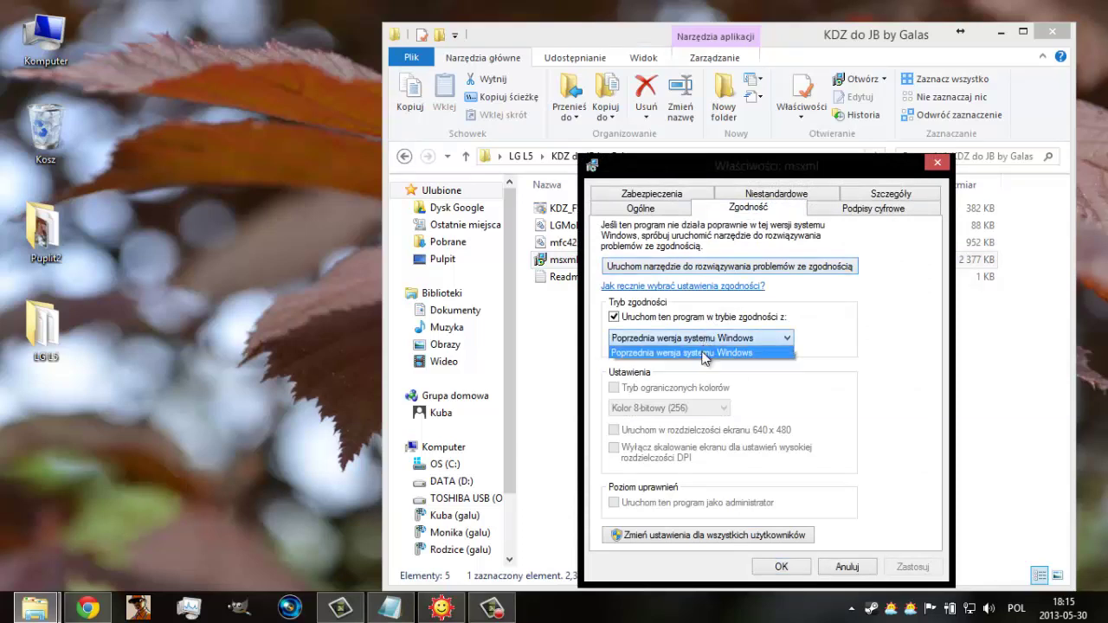
pyautogui.click(705, 350)
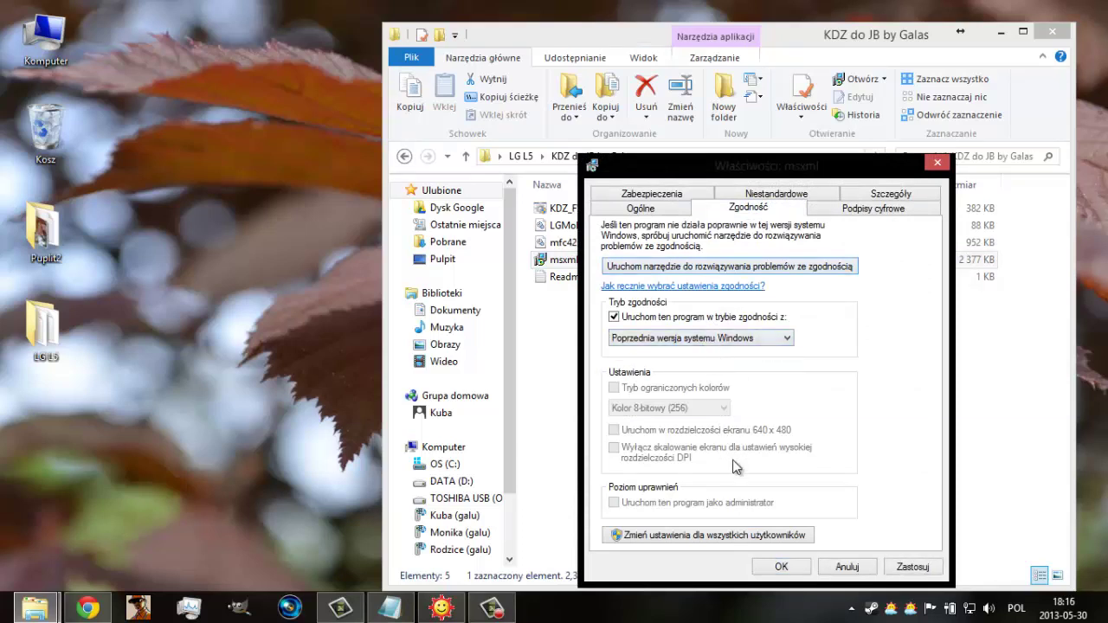
pyautogui.click(777, 565)
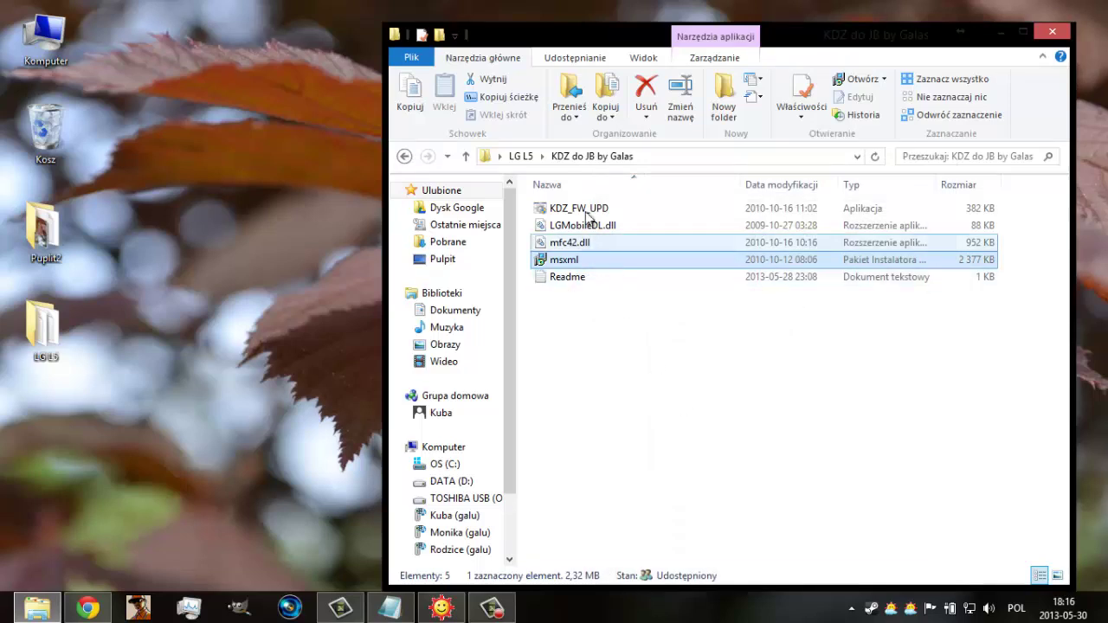
# - Set KDZ_FW_UPD to run in compatibility mode for Windows XP (Service Pack 3)
pyautogui.rightClick(584, 211)
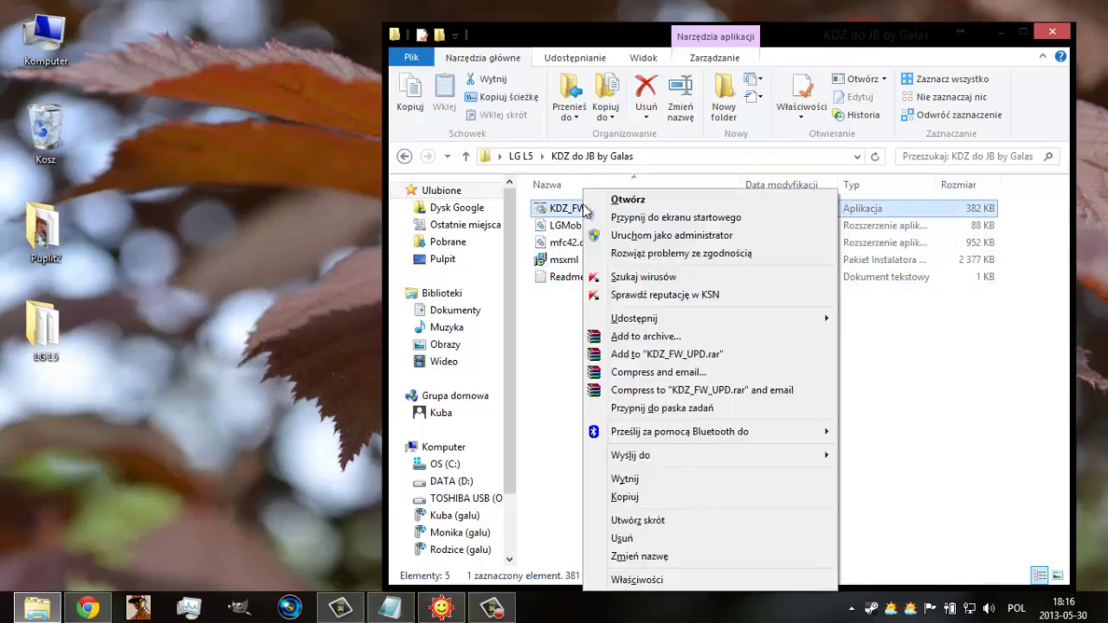
pyautogui.click(636, 580)
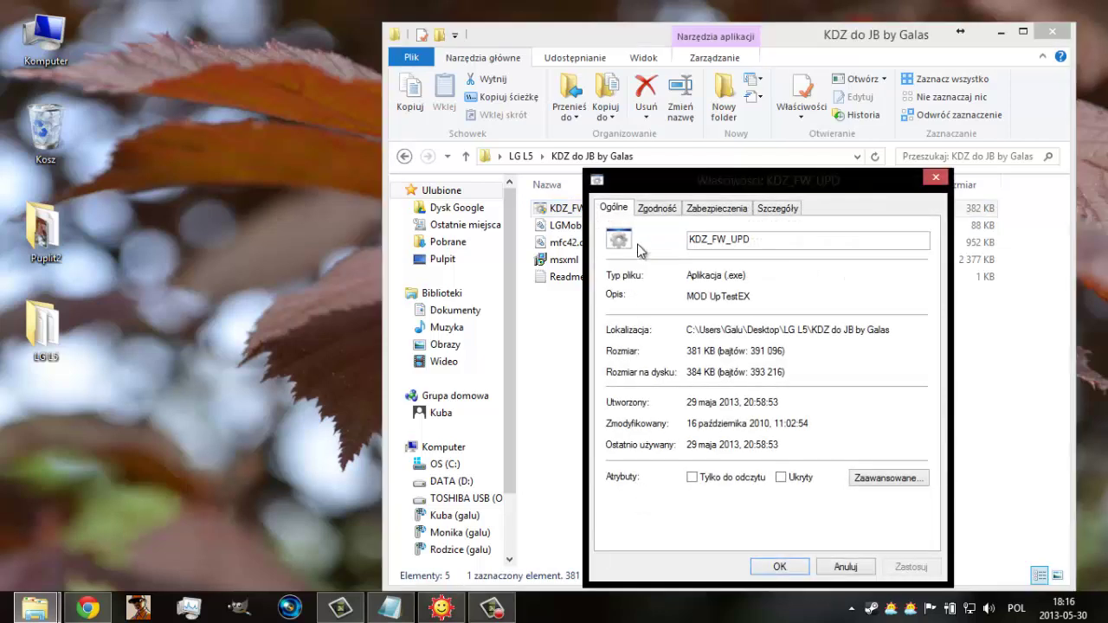
pyautogui.click(653, 208)
pyautogui.click(651, 319)
pyautogui.click(651, 319)
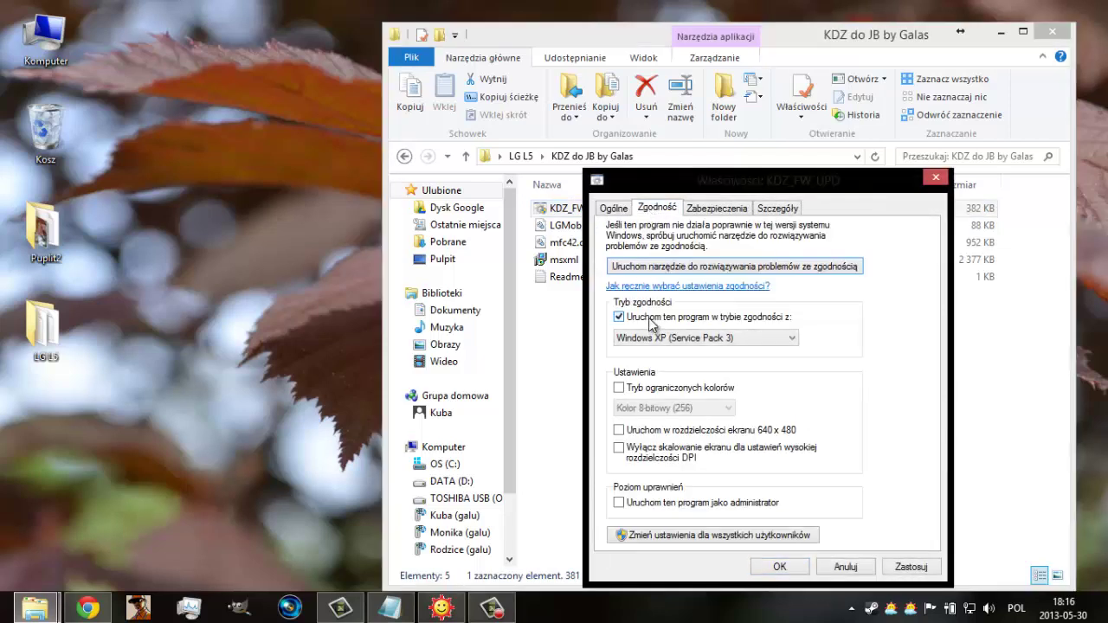
pyautogui.click(695, 337)
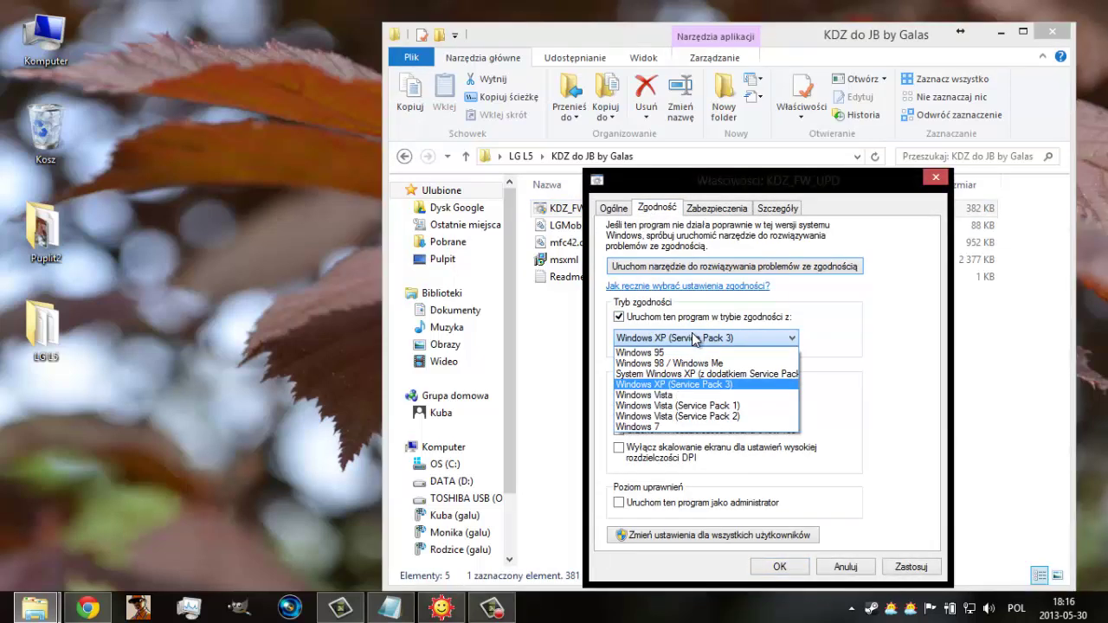
pyautogui.click(691, 335)
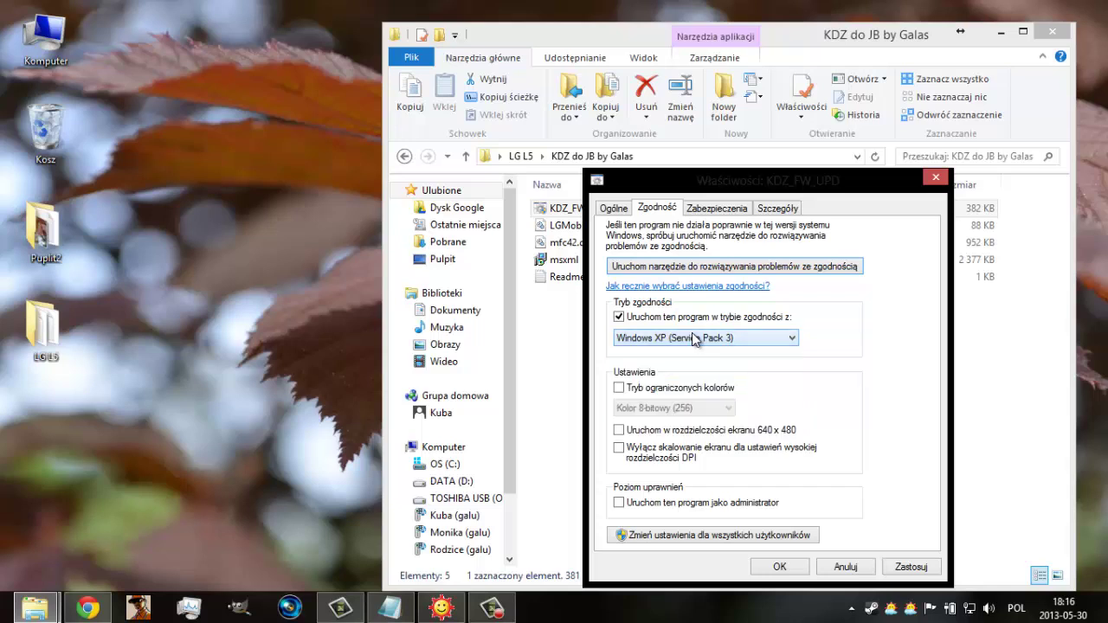
pyautogui.click(789, 573)
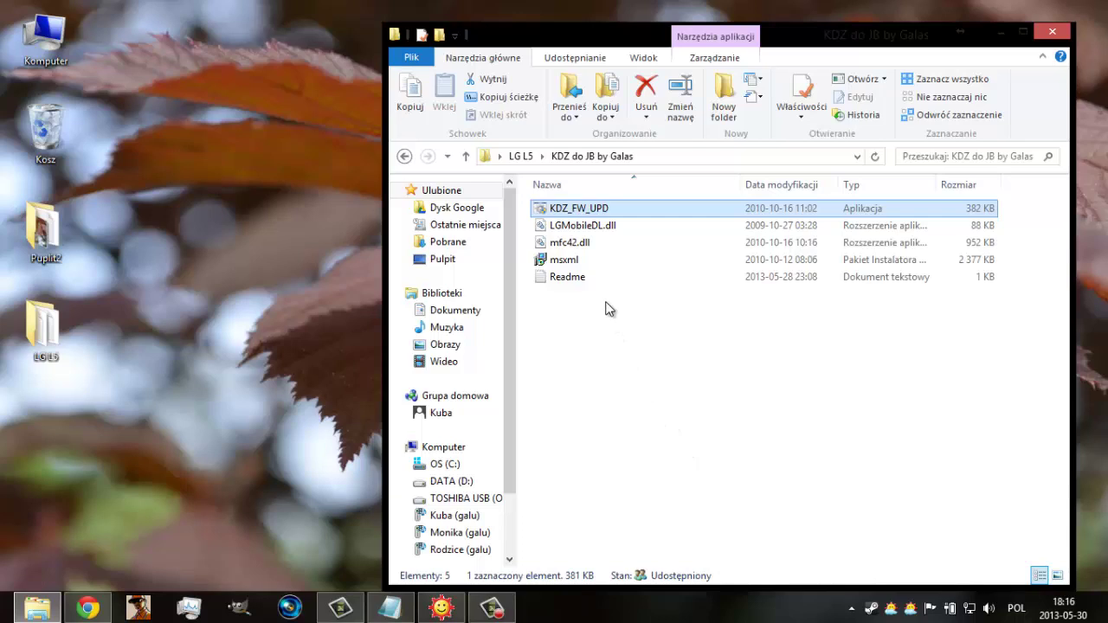
# - Install the MSXML 4.0 SP3 Parser from msxml, accepting the license terms and finishing the setup wizard
pyautogui.click(599, 261)
pyautogui.doubleClick(602, 266)
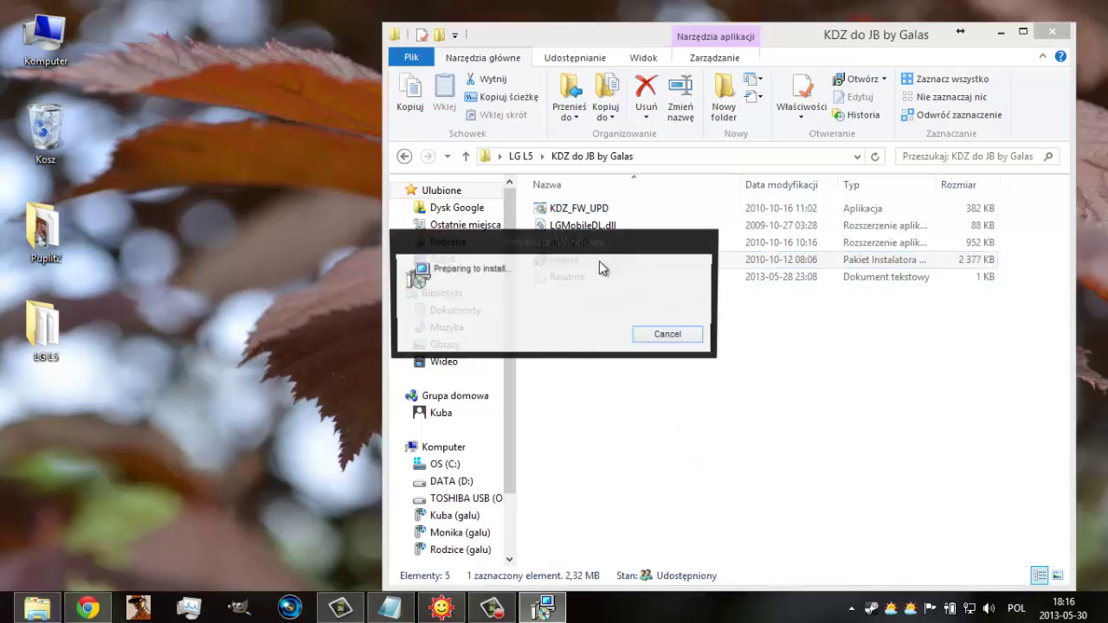
pyautogui.click(606, 430)
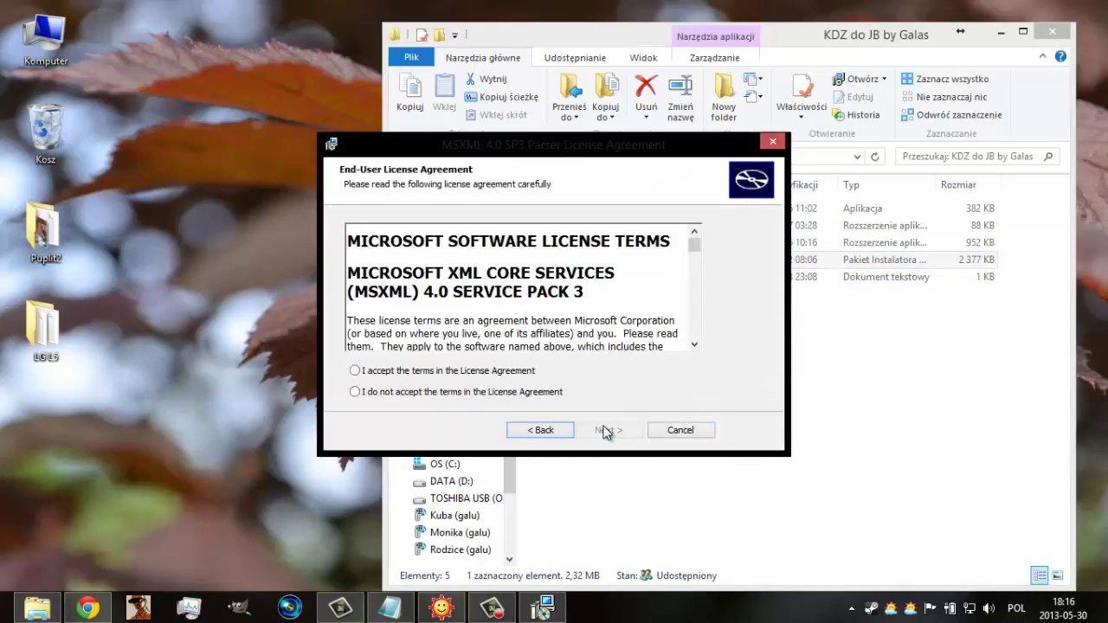
pyautogui.click(502, 371)
pyautogui.click(609, 430)
pyautogui.press('Return')
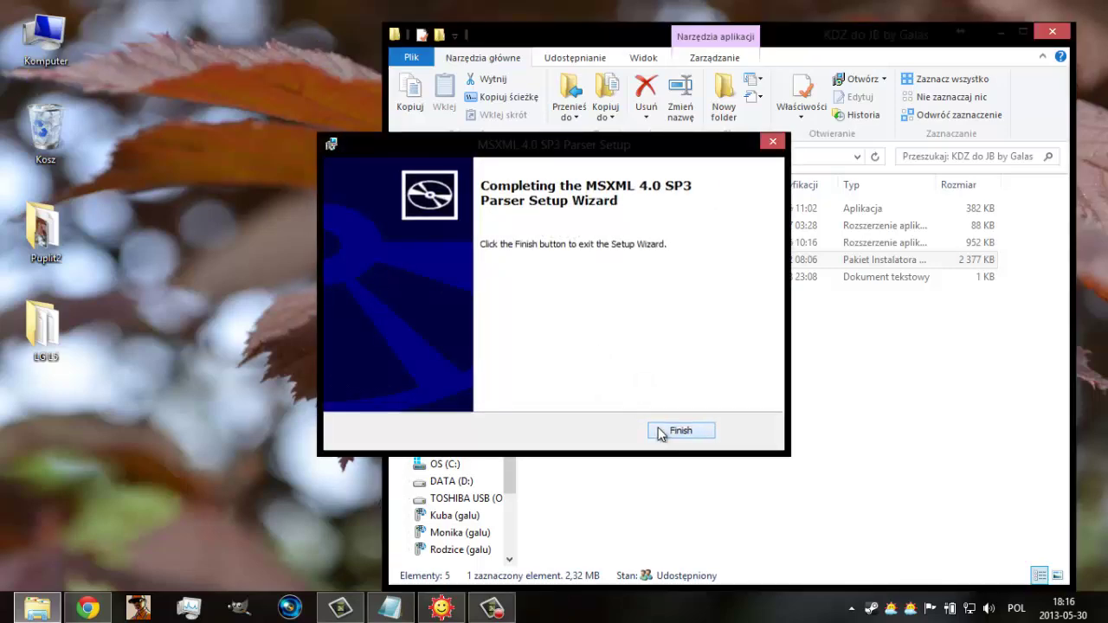
pyautogui.click(669, 430)
# - Run KDZ_FW_UPD as administrator and choose 3GQCT as the software update type
pyautogui.rightClick(586, 211)
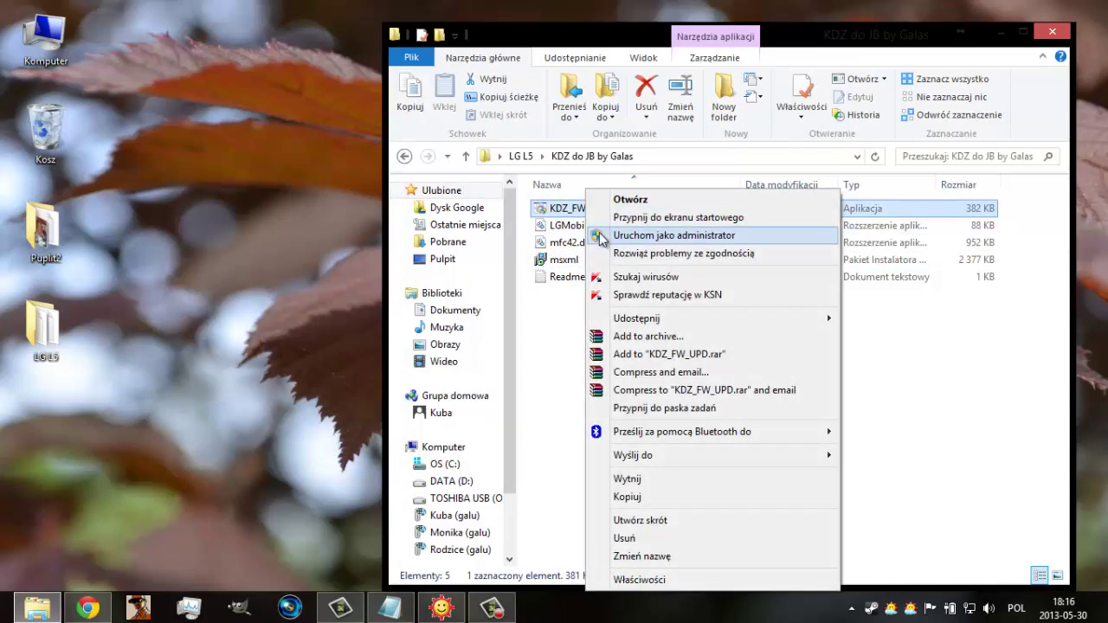
pyautogui.click(600, 238)
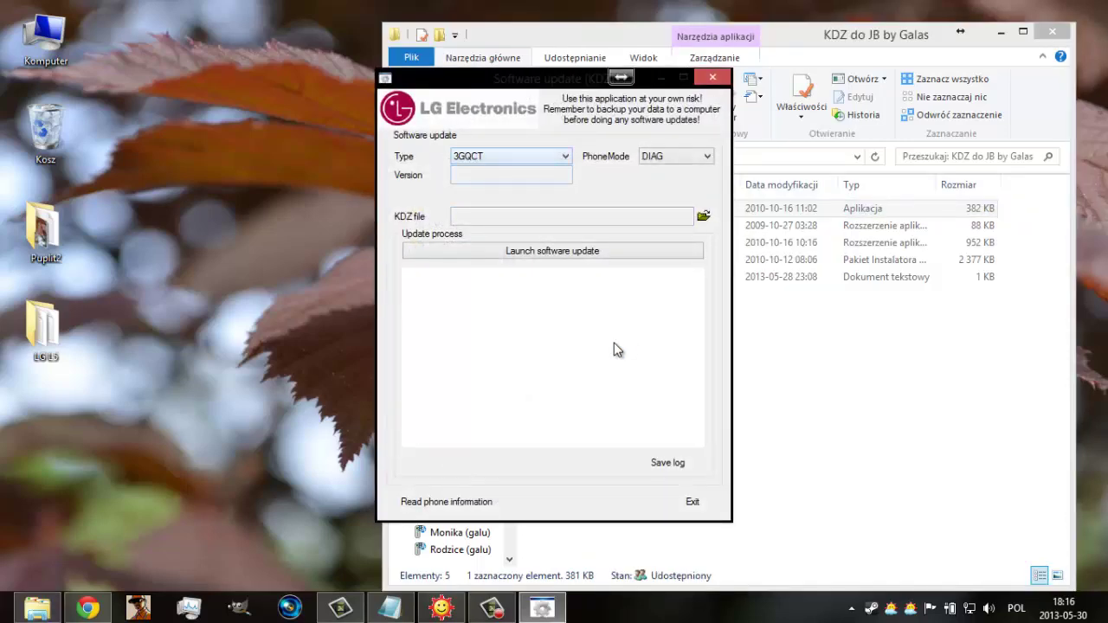
pyautogui.hotkey('alt', 'Down')
pyautogui.press('Up')
pyautogui.press('Down')
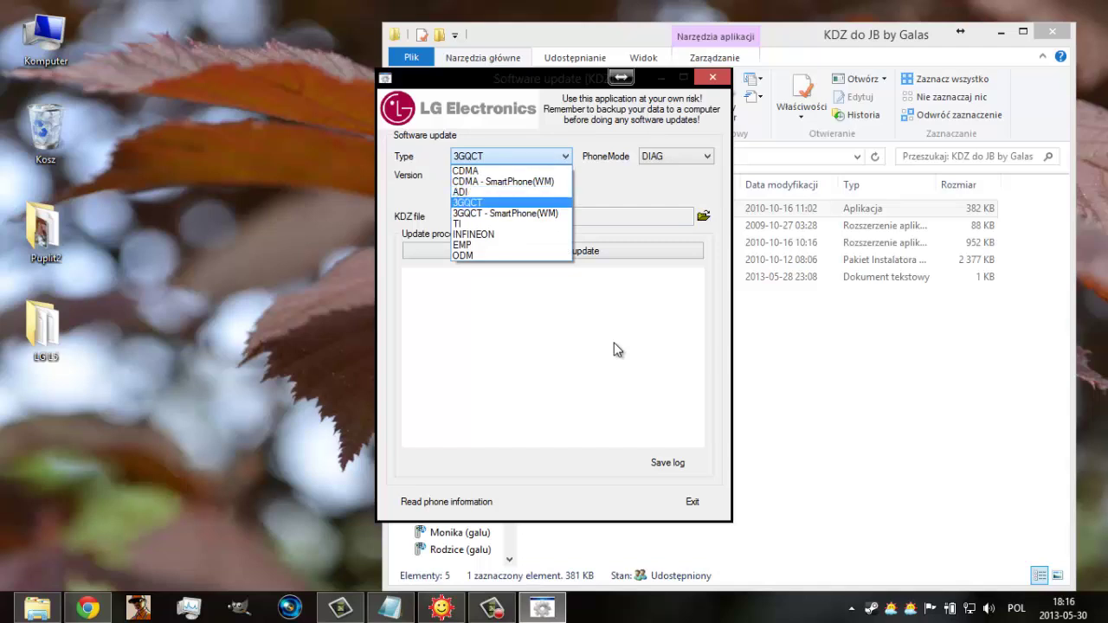
# - Set the updater's PhoneMode to EMERGENCY
pyautogui.press('Tab')
pyautogui.hotkey('alt', 'Down')
pyautogui.press('Down')
pyautogui.press('Down')
pyautogui.press('Return')
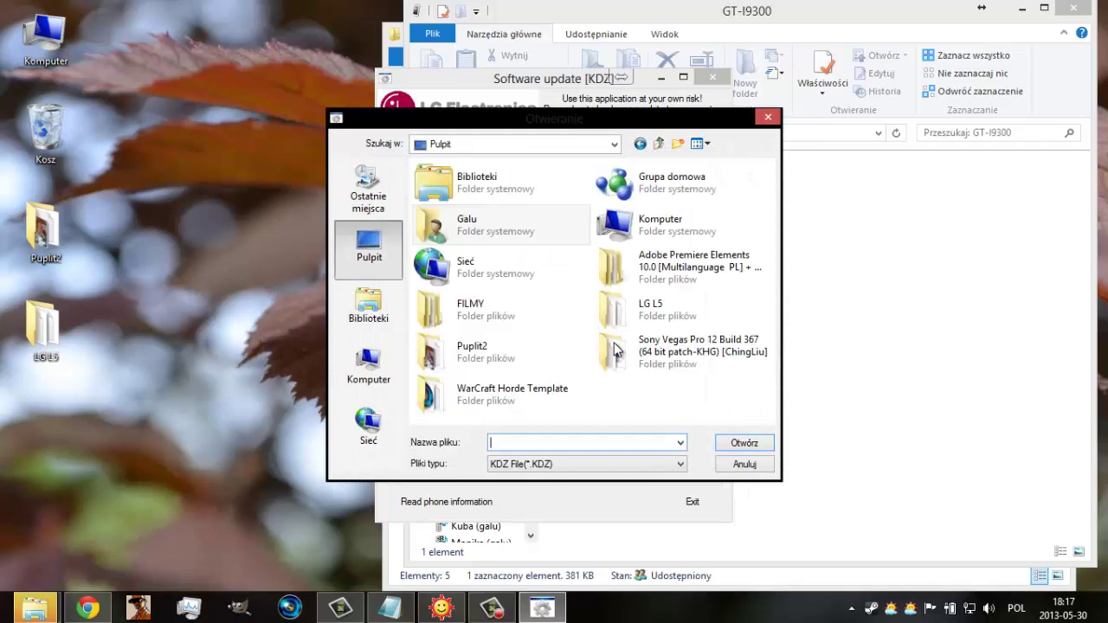
# - Load v20a_root_UP_BY_GALAS.kdz from the LG L5 desktop folder as the KDZ file and launch the software update
pyautogui.press('Down')
pyautogui.press('l')
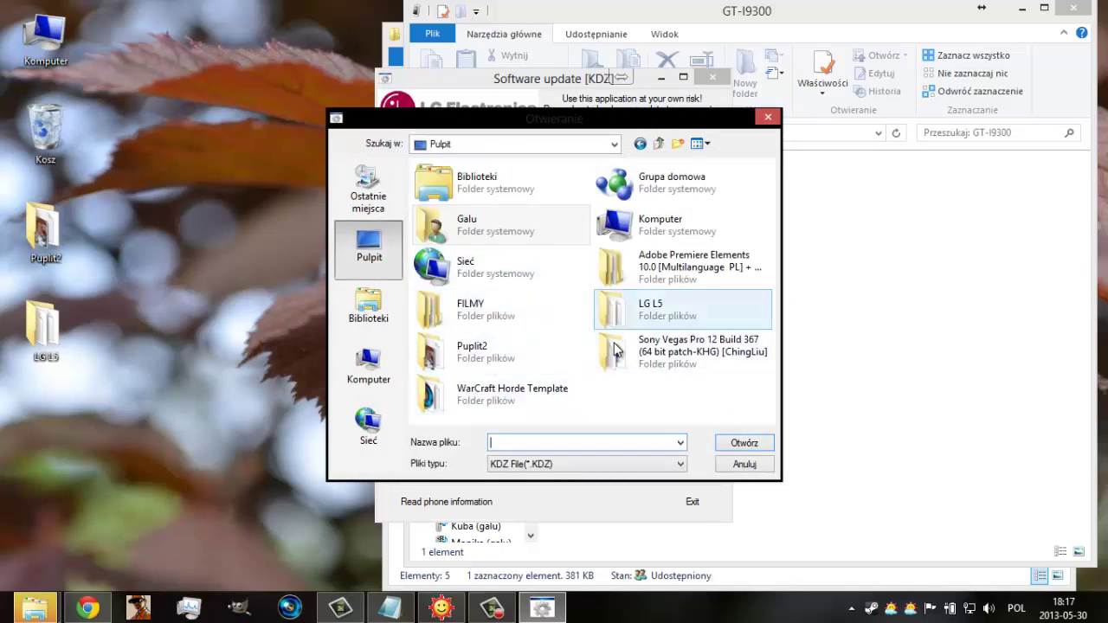
pyautogui.press('Return')
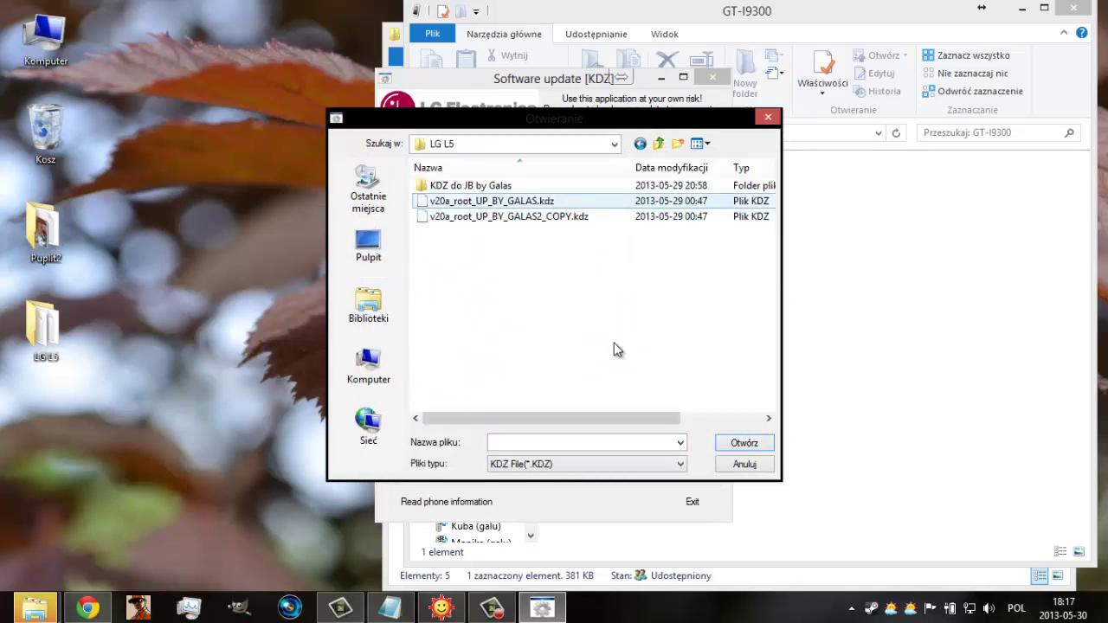
pyautogui.press('Down')
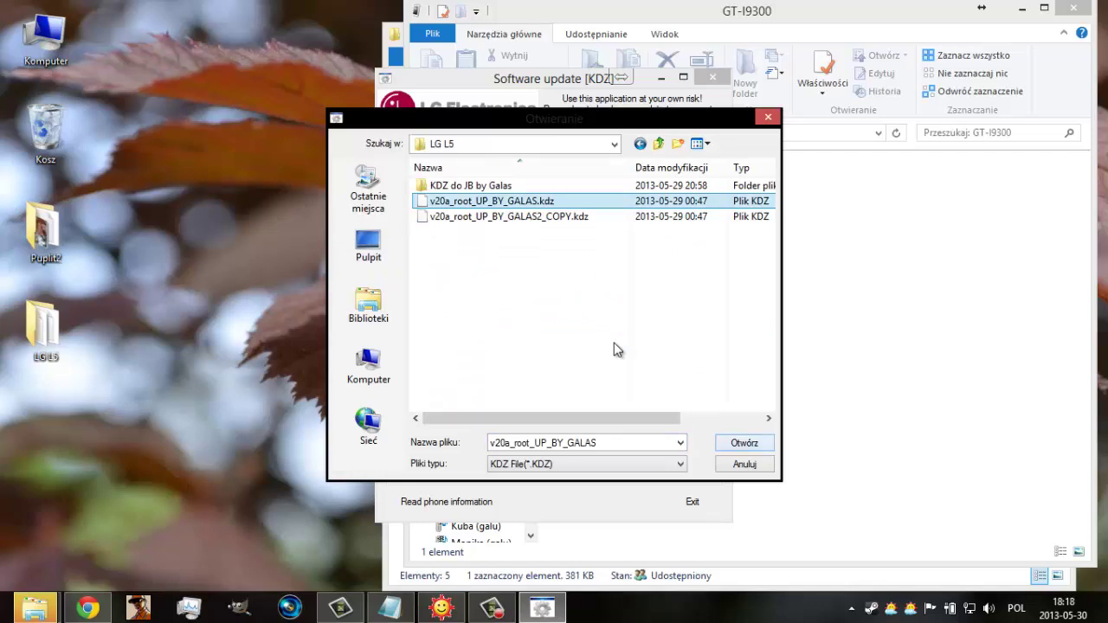
pyautogui.press('Return')
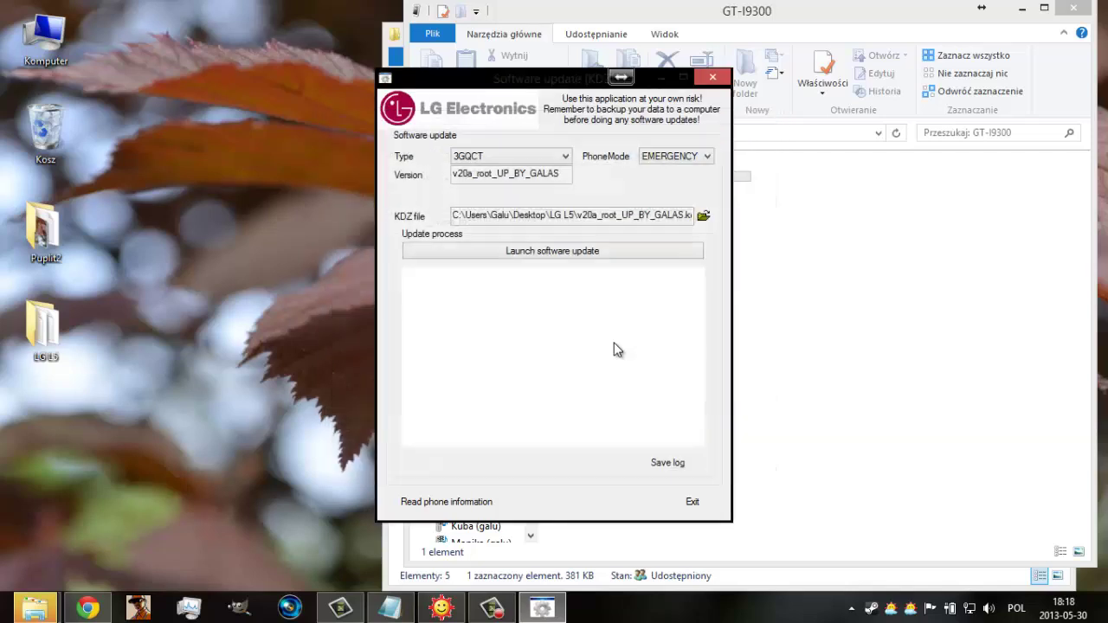
pyautogui.press('Return')
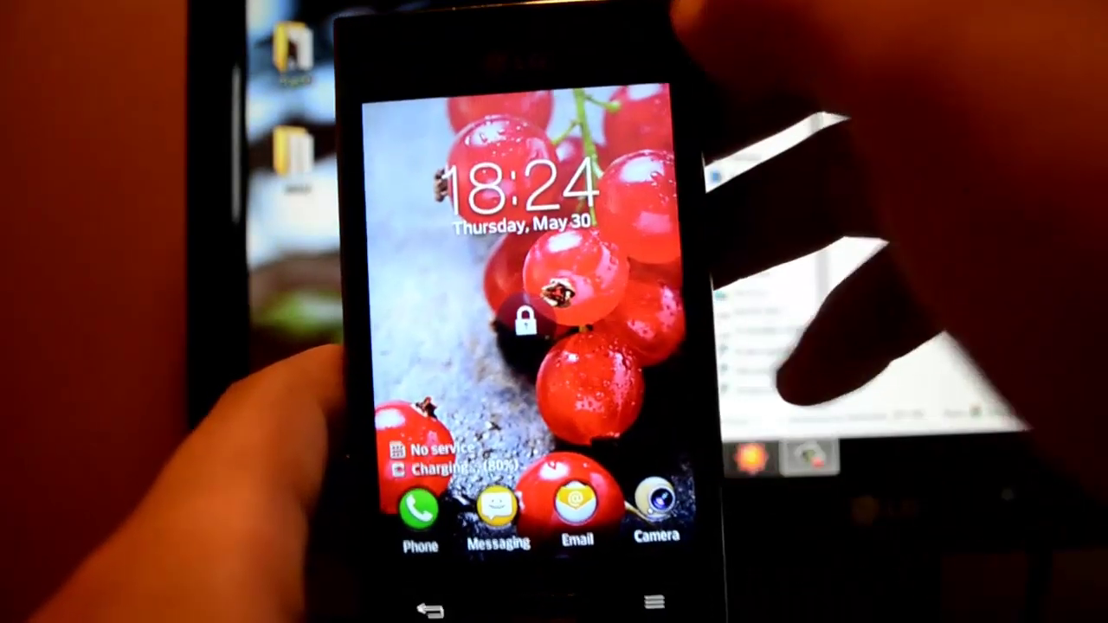
# - Unlock the updated phone and look through its home screen pages
pyautogui.moveTo(527, 322); pyautogui.dragTo(623, 346)
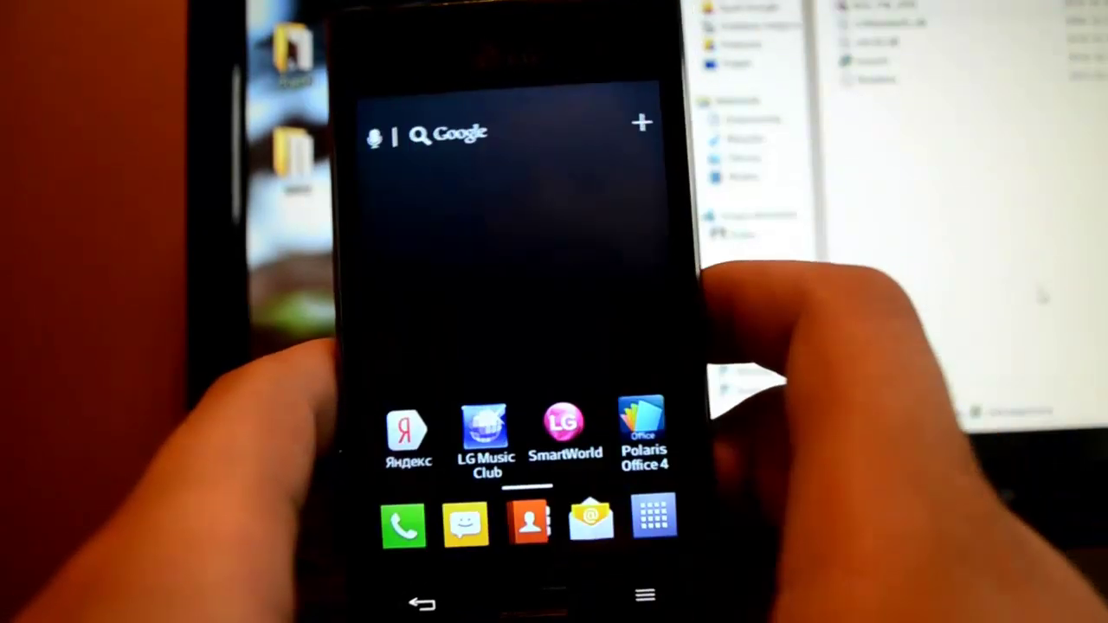
pyautogui.moveTo(655, 211); pyautogui.dragTo(372, 259)
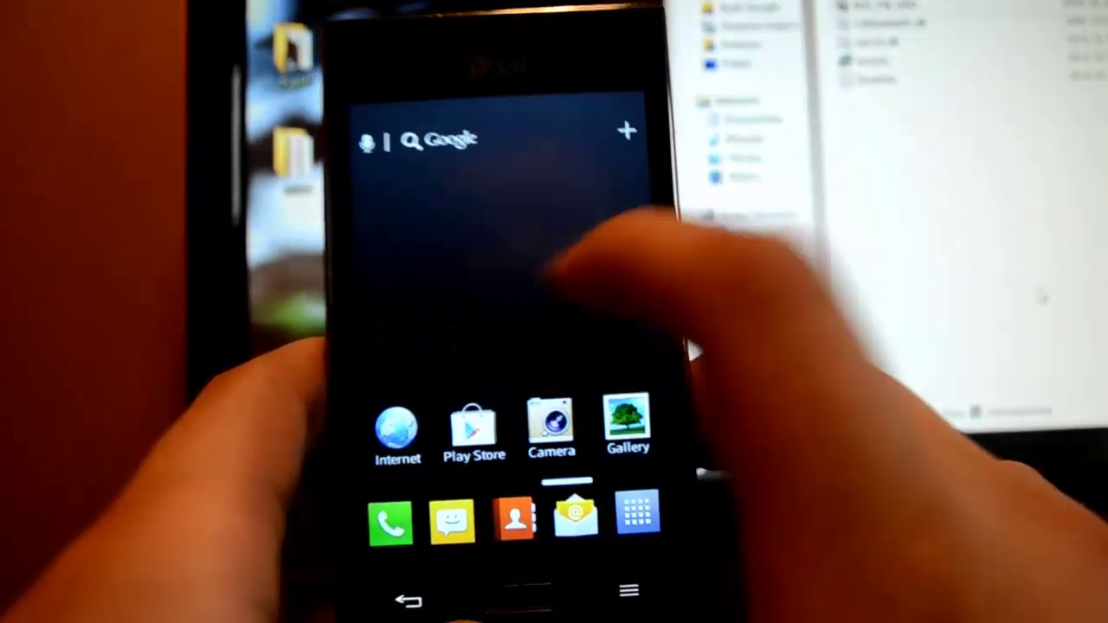
pyautogui.moveTo(407, 372); pyautogui.dragTo(606, 346)
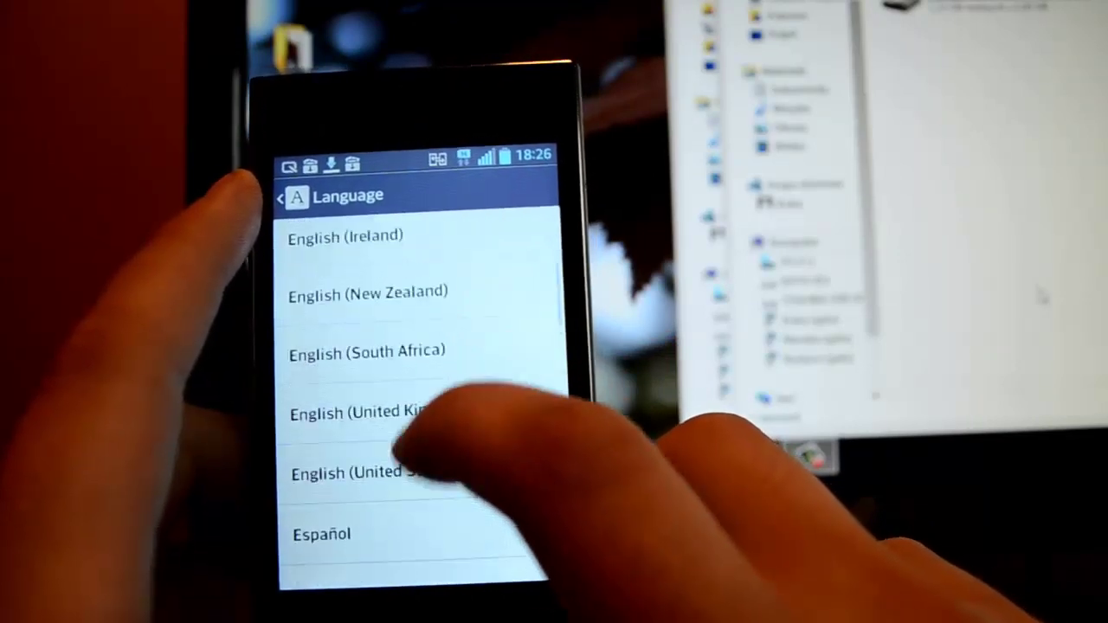
# - Change the phone's system language to Polski
pyautogui.scroll(-3, 424, 389)
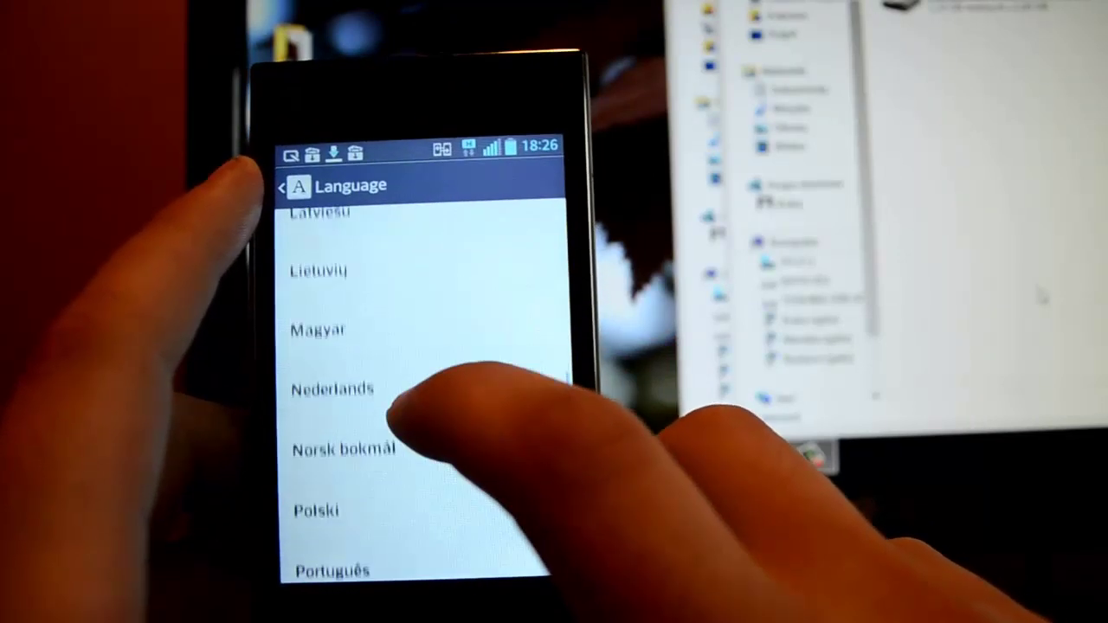
pyautogui.click(347, 489)
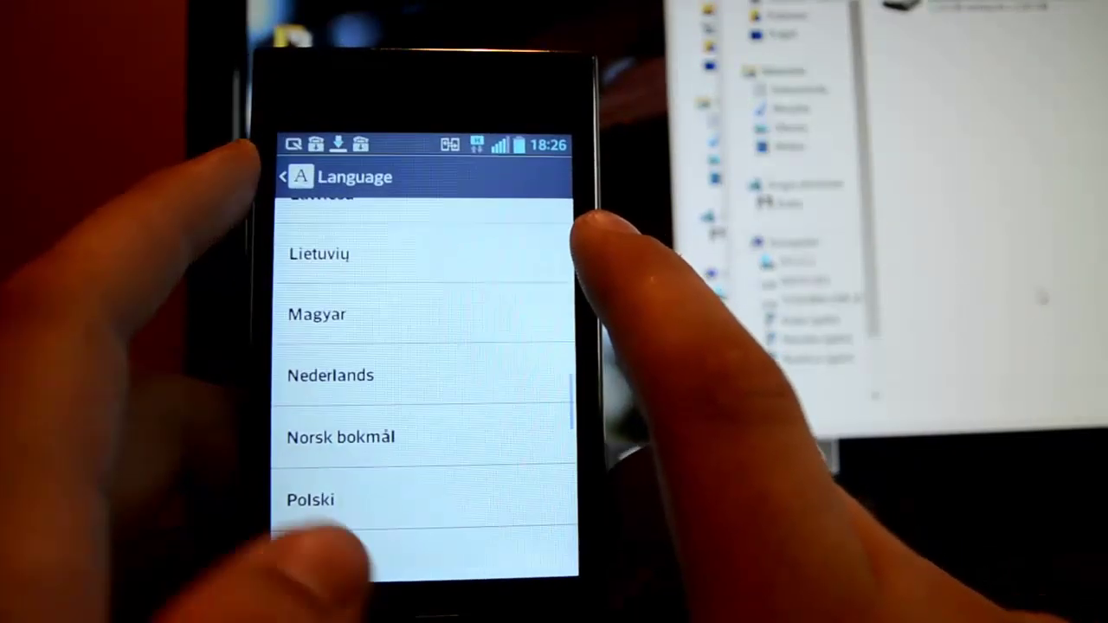
pyautogui.click(320, 494)
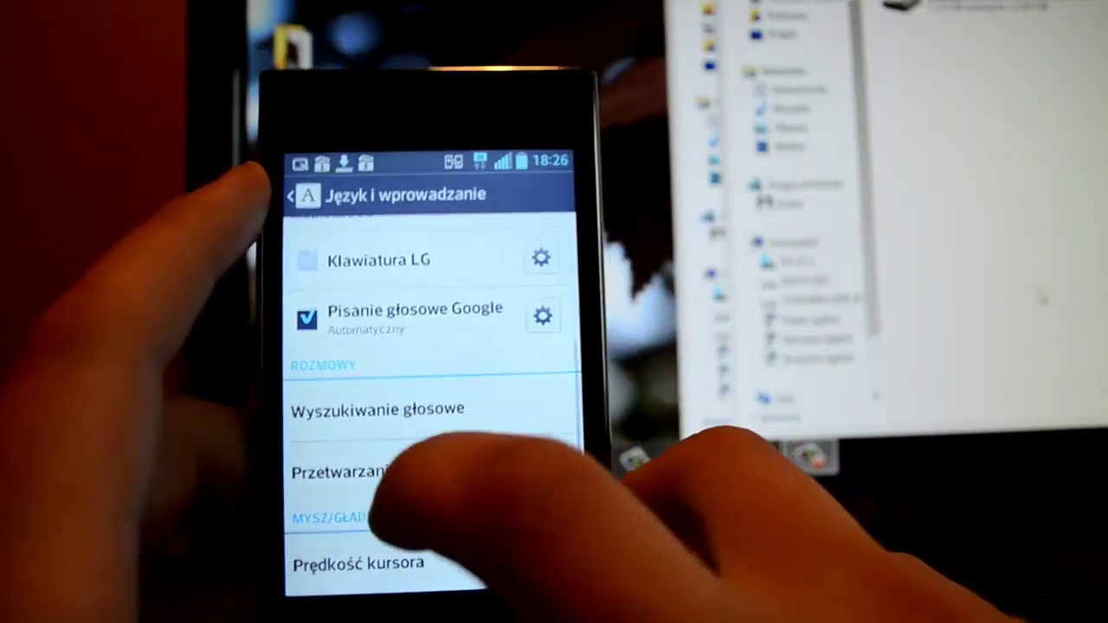
pyautogui.scroll(5, 424, 390)
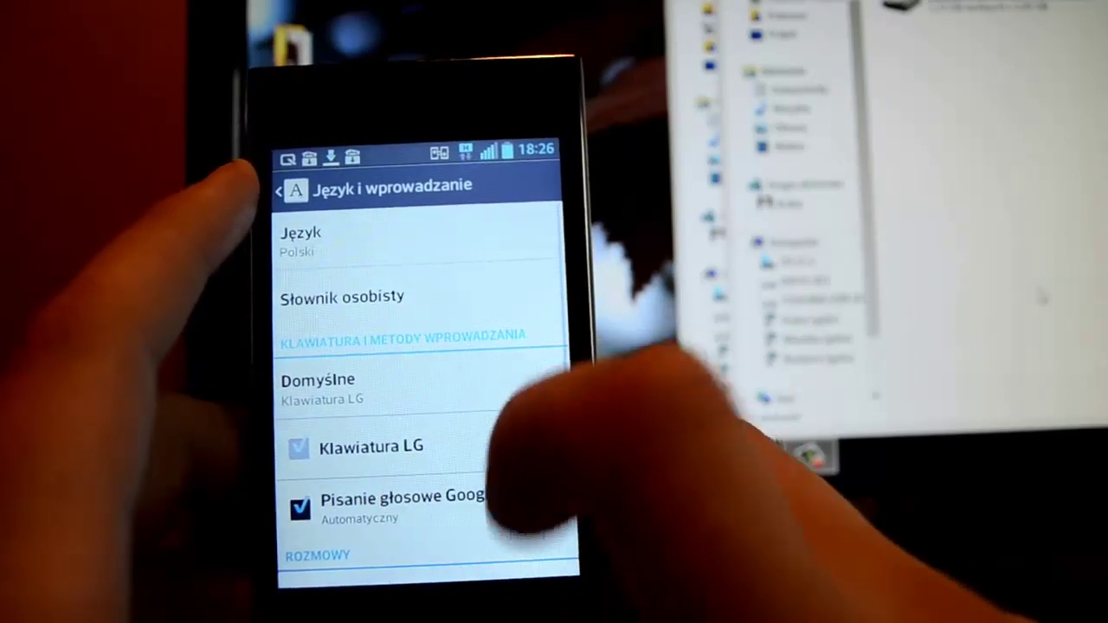